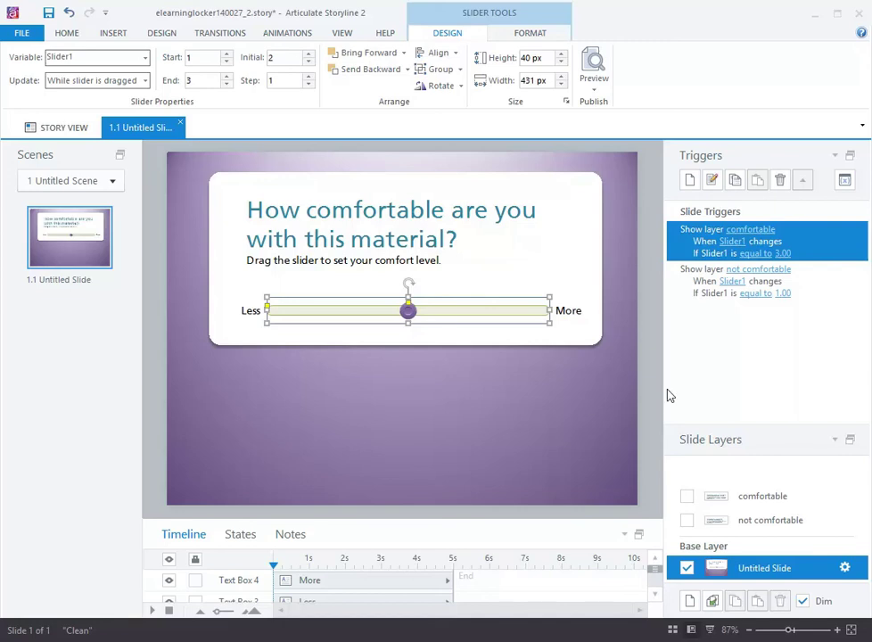
# Select the comfort-level slider and browse the Insert tab's interactive controls gallery.
pyautogui.click(658, 403)
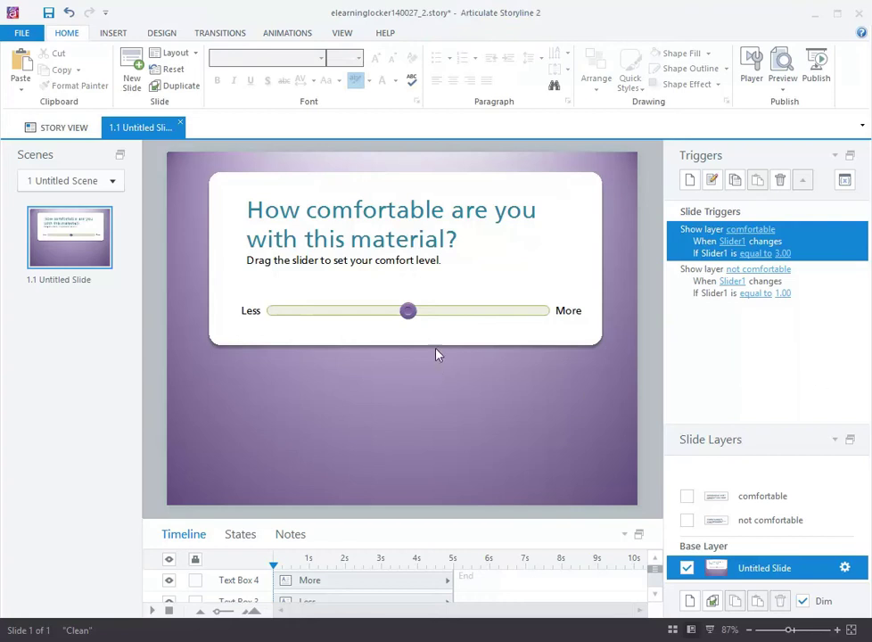
pyautogui.click(446, 312)
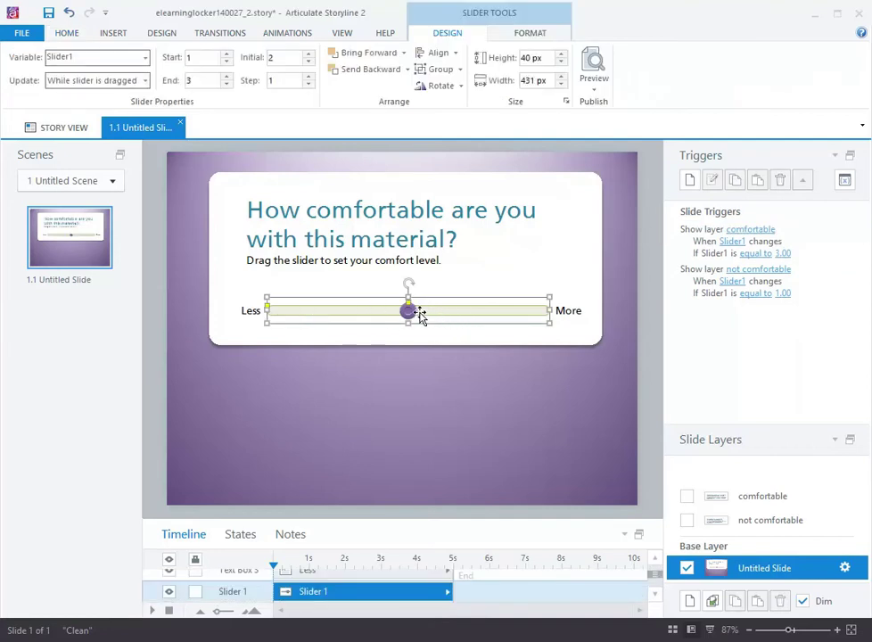
pyautogui.click(109, 37)
pyautogui.click(645, 67)
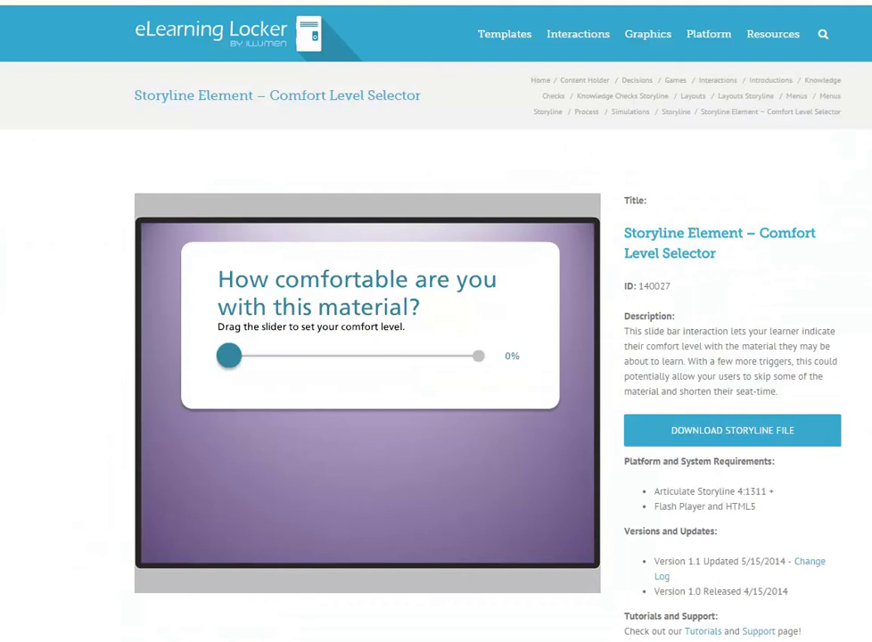
pyautogui.click(291, 626)
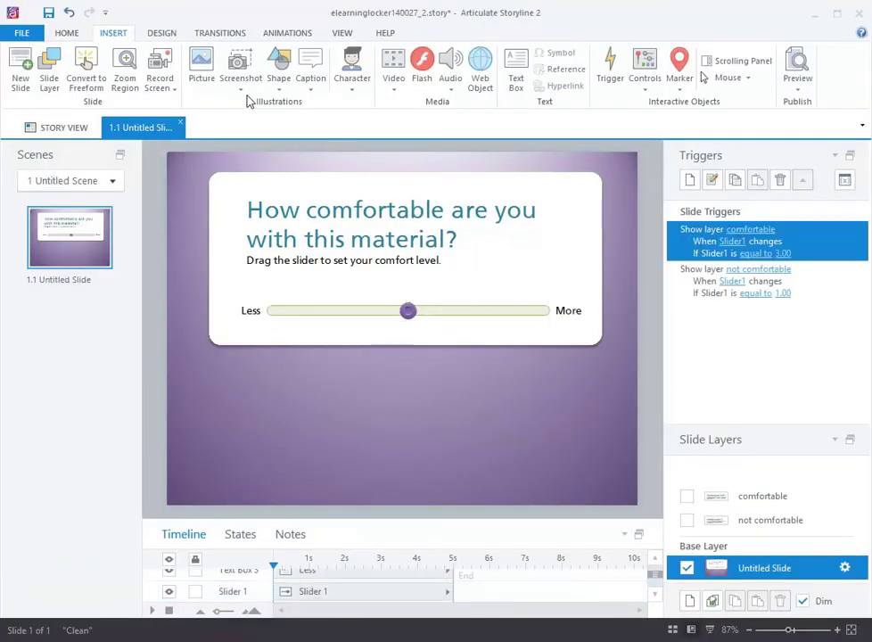
pyautogui.click(64, 33)
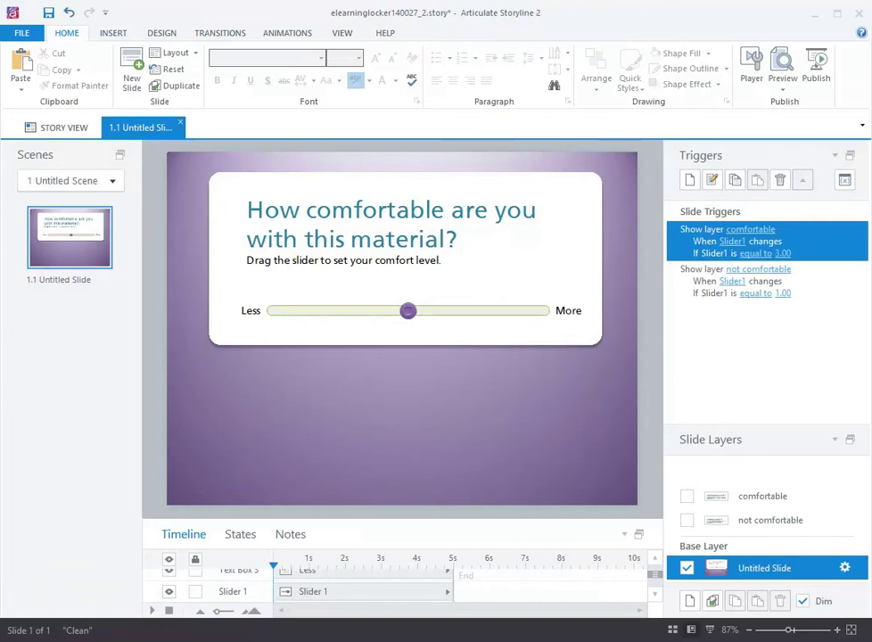
# Reselect the slider and open the controls gallery twice more, closing it without inserting anything.
pyautogui.click(478, 313)
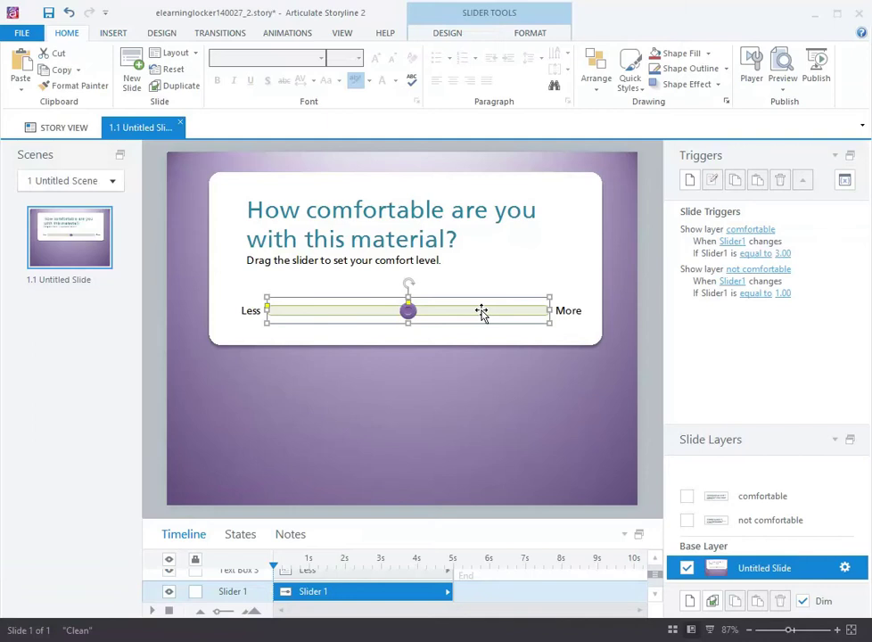
pyautogui.click(113, 33)
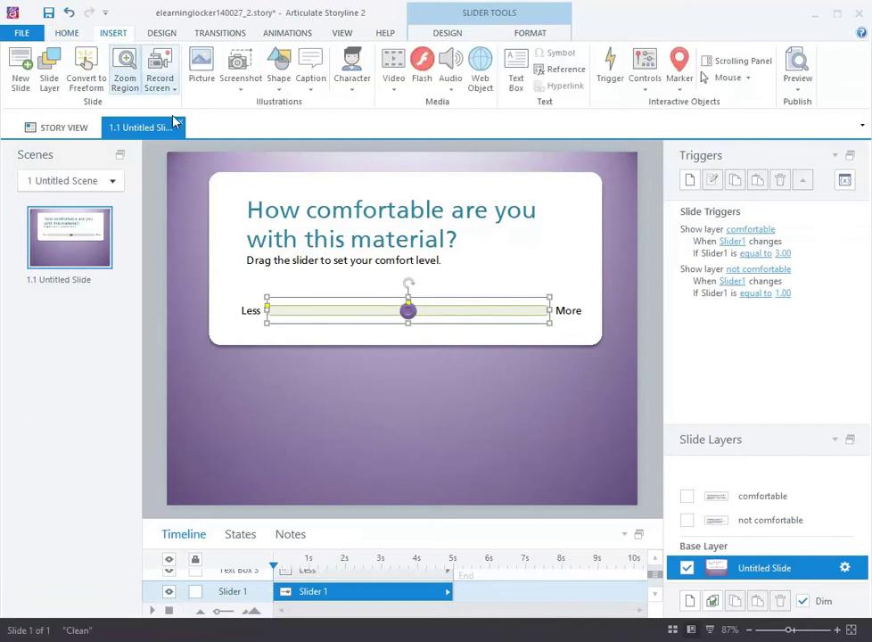
pyautogui.click(645, 82)
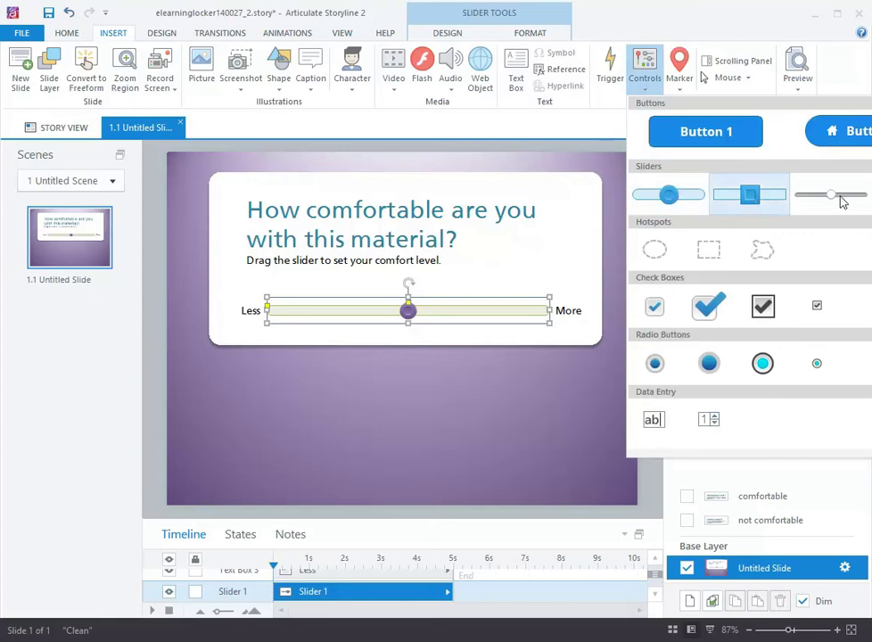
pyautogui.click(582, 150)
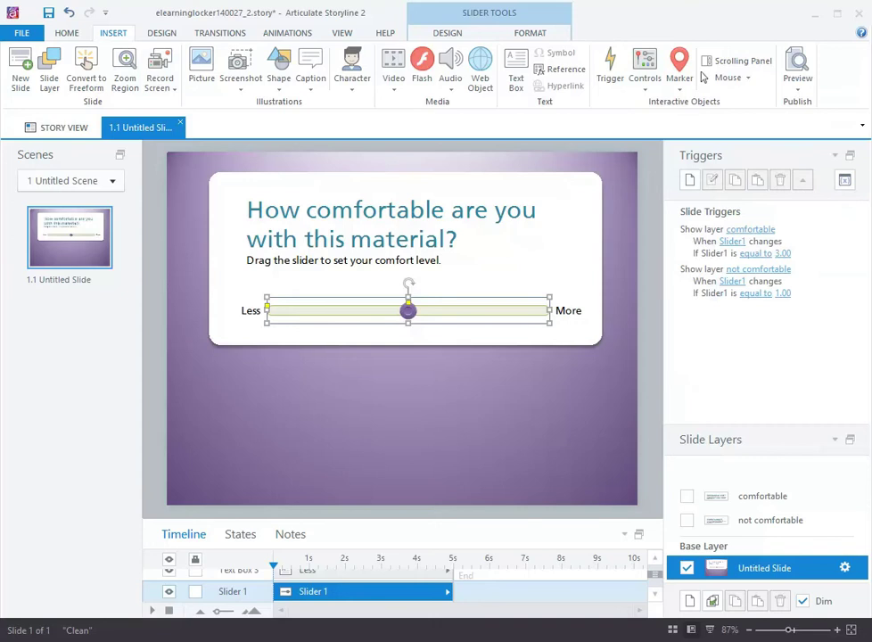
pyautogui.click(494, 173)
pyautogui.click(66, 33)
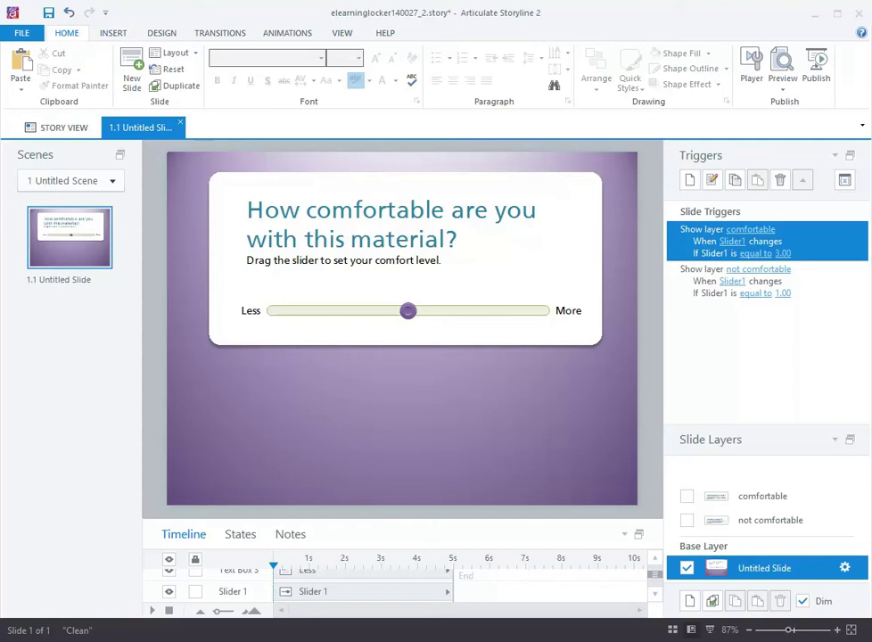
pyautogui.click(439, 311)
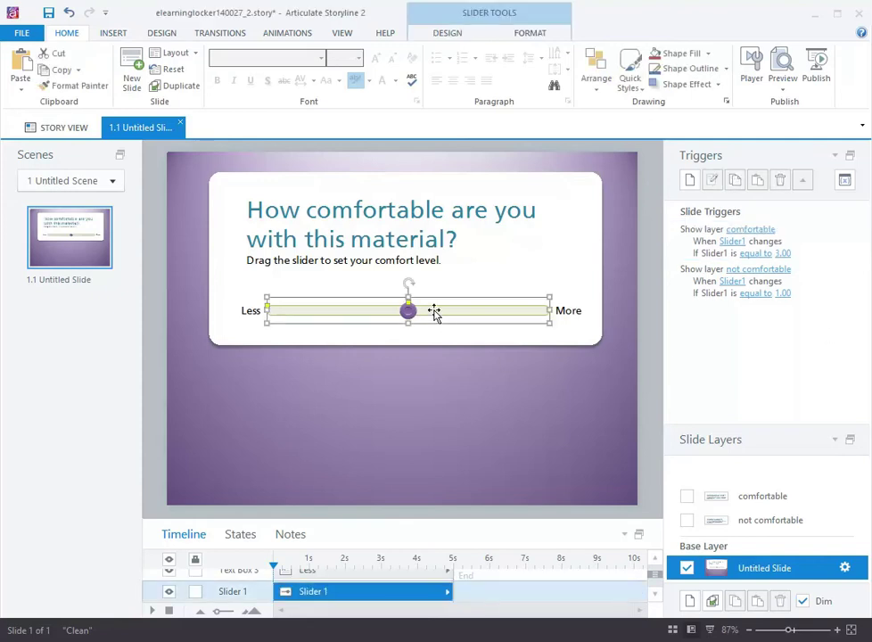
pyautogui.click(112, 34)
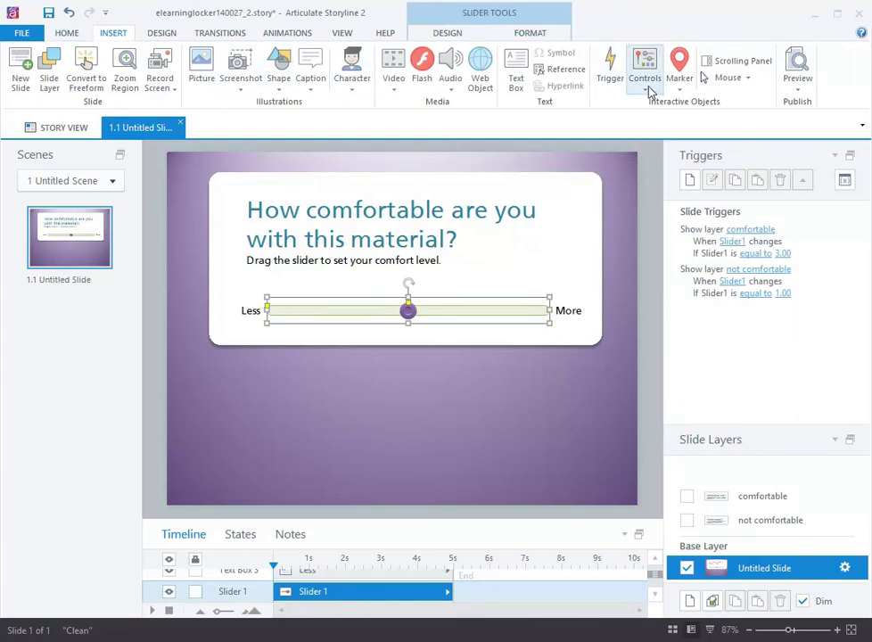
pyautogui.click(642, 78)
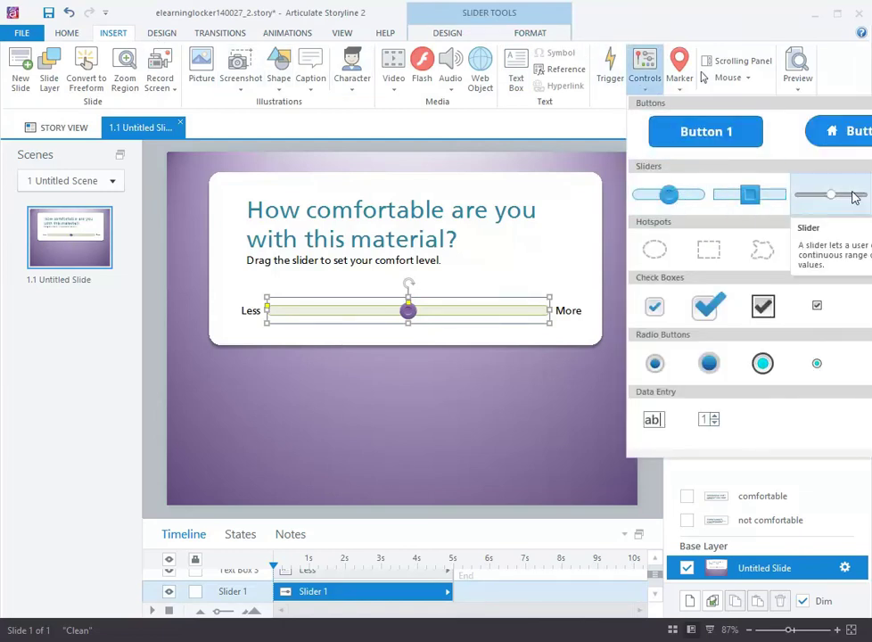
pyautogui.click(596, 150)
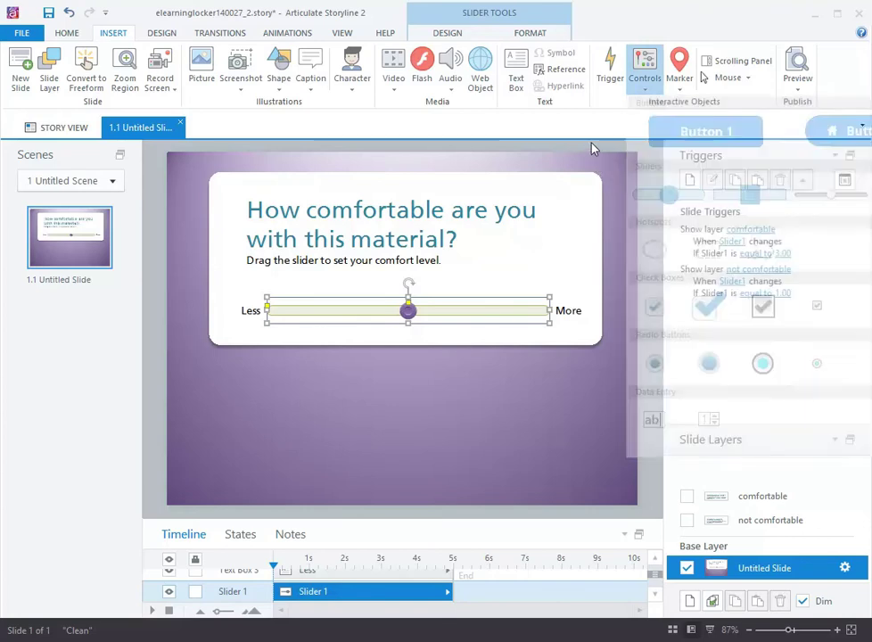
# Preview the slide, dragging the slider to More for 'Nice job', then to Less for the review message.
pyautogui.click(796, 74)
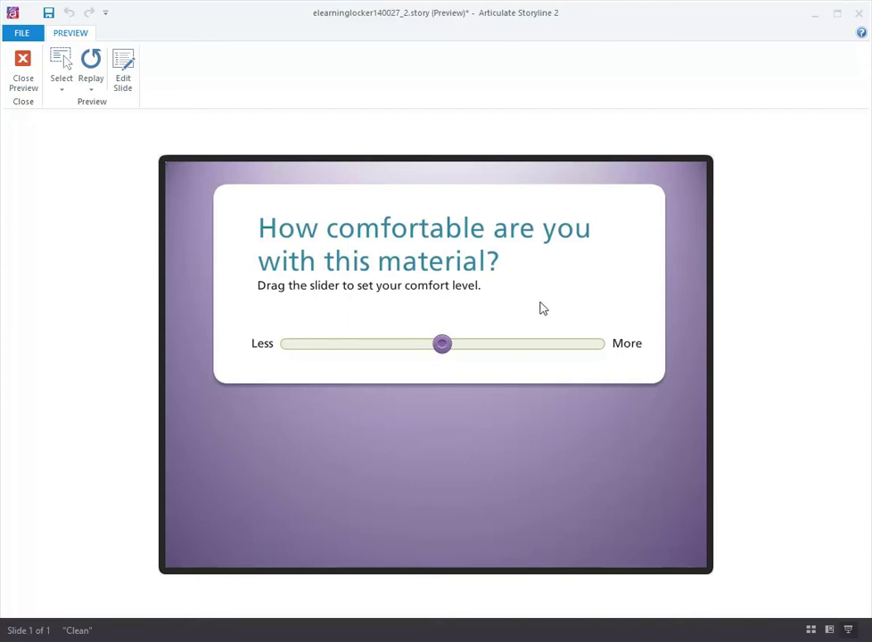
pyautogui.moveTo(443, 345); pyautogui.dragTo(598, 349)
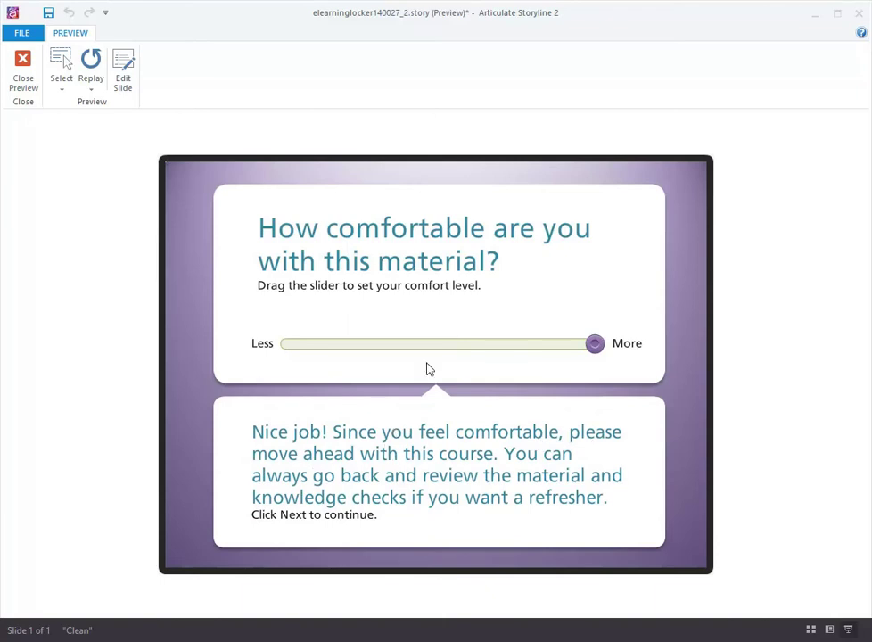
pyautogui.moveTo(606, 349); pyautogui.dragTo(296, 357)
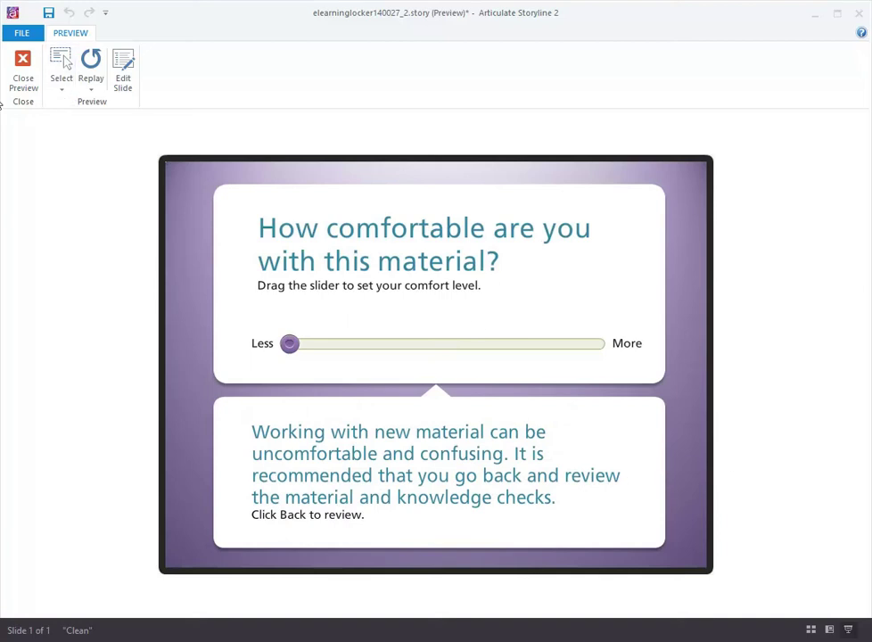
# Close the preview and display Slider Properties: variable Slider1, range 1–3, initial value 2, step 1.
pyautogui.click(13, 69)
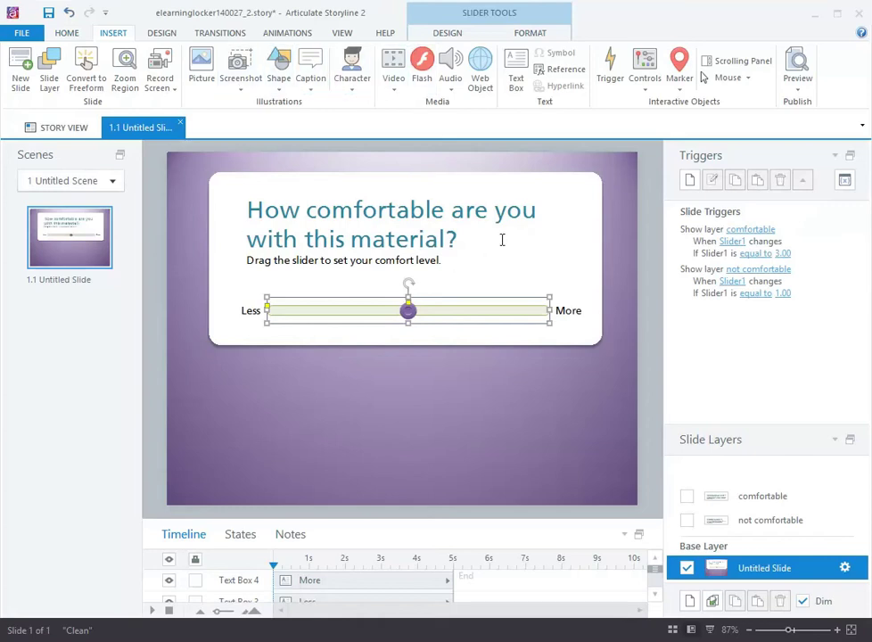
pyautogui.click(644, 79)
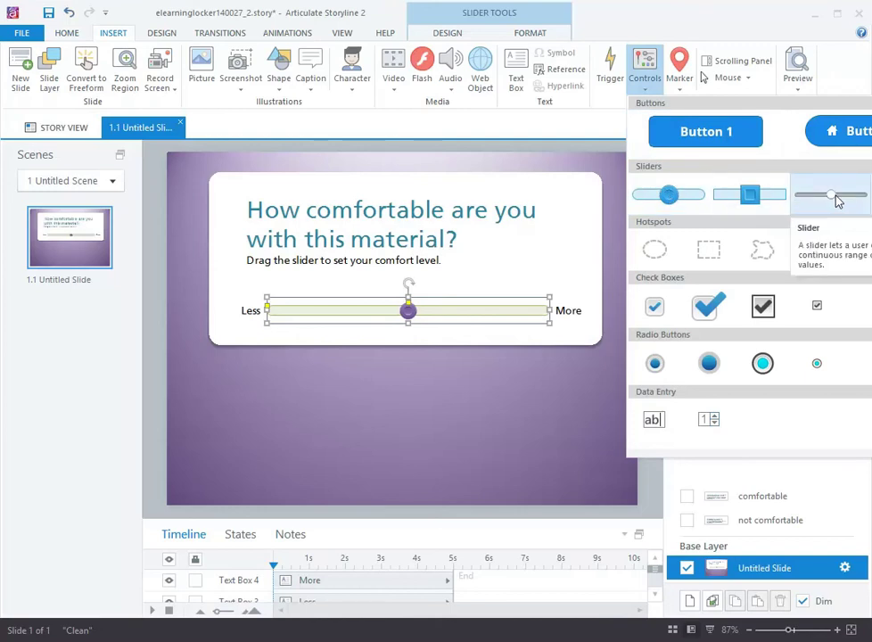
pyautogui.click(749, 194)
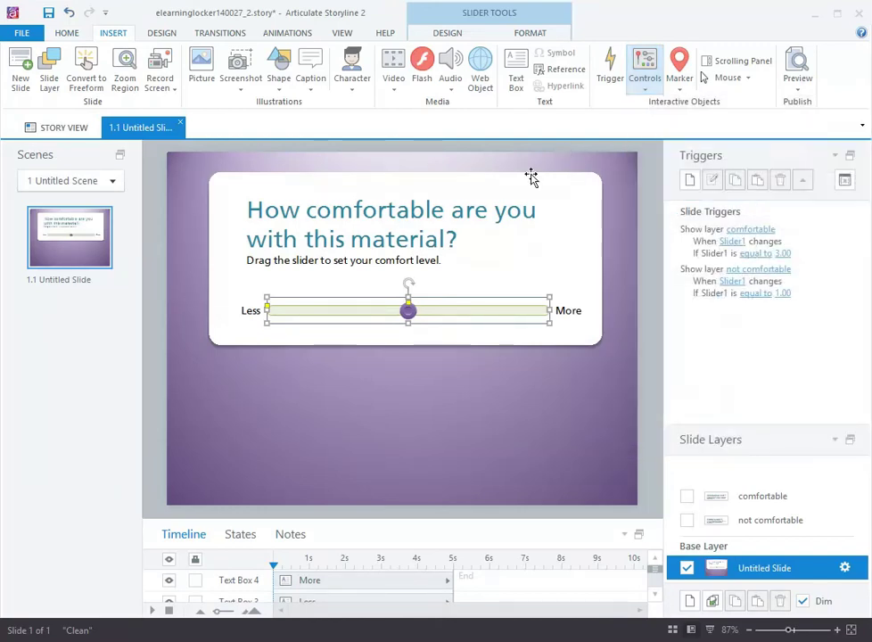
pyautogui.click(466, 35)
pyautogui.click(541, 36)
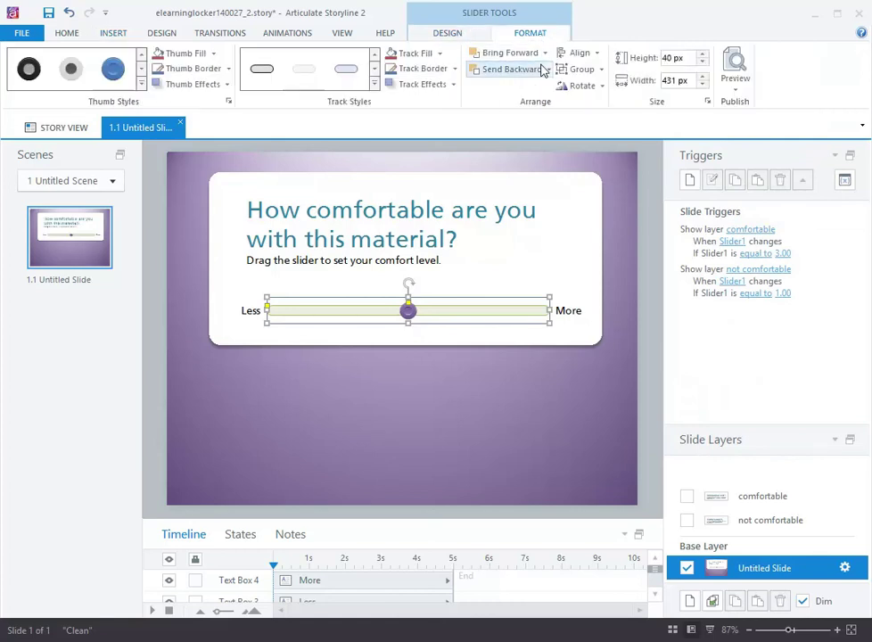
pyautogui.click(461, 37)
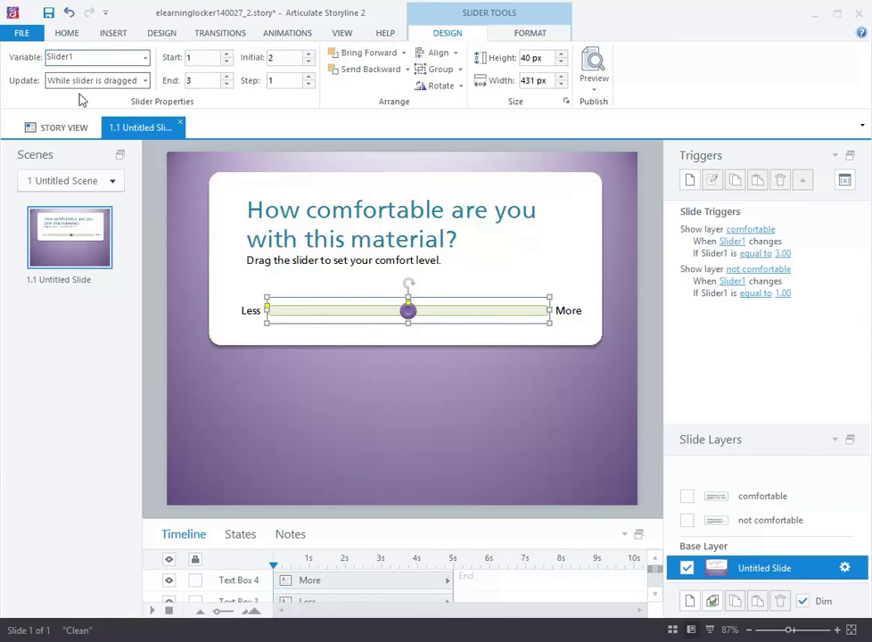
pyautogui.click(105, 80)
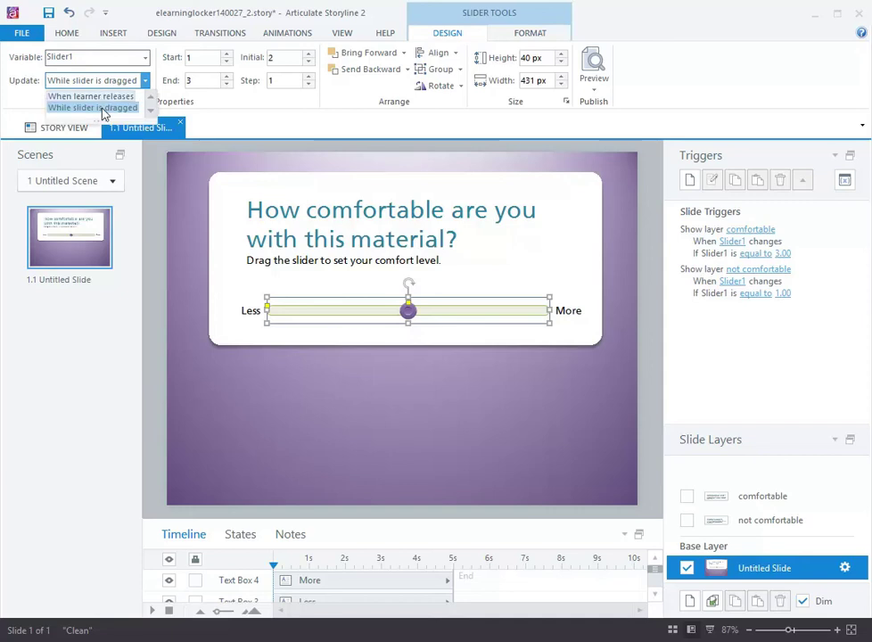
pyautogui.click(25, 99)
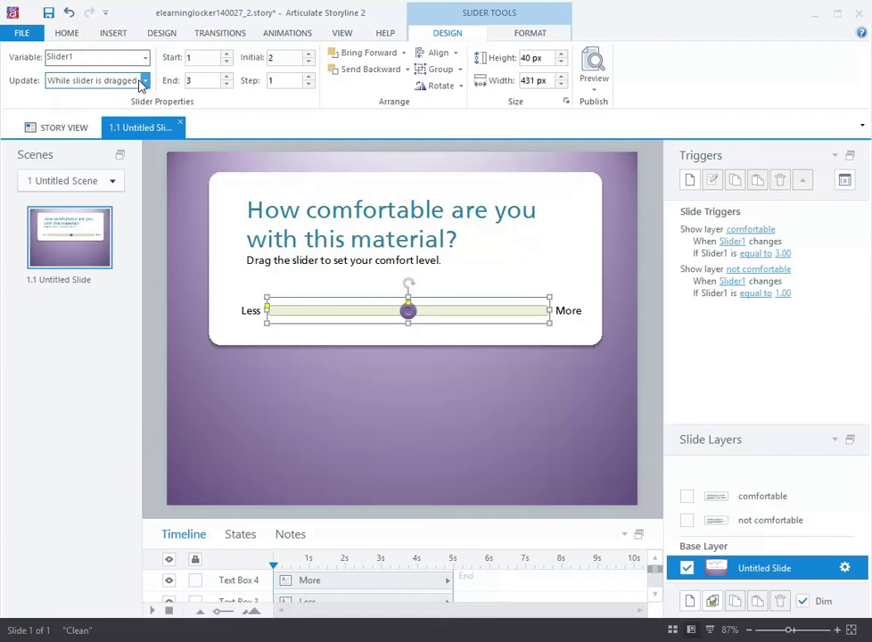
pyautogui.click(145, 81)
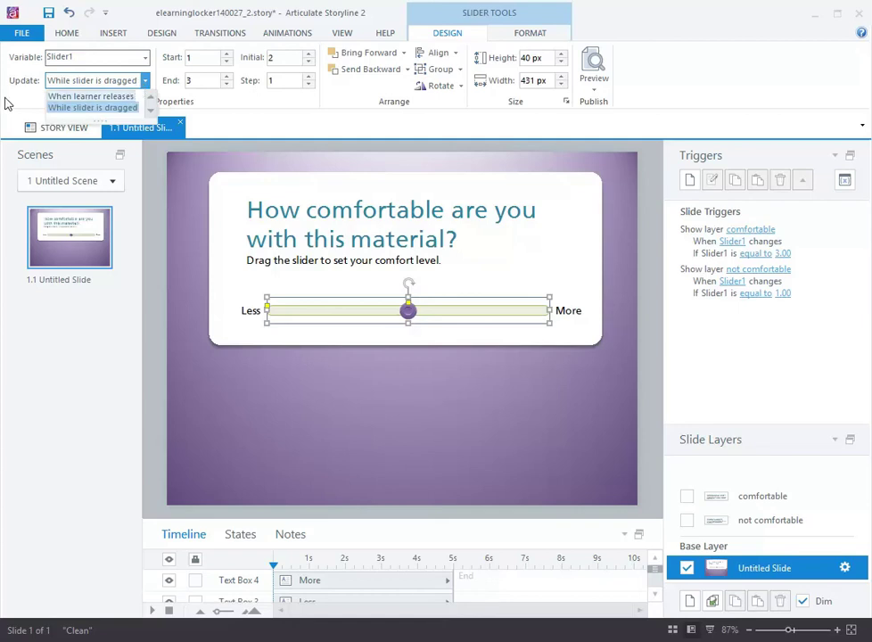
pyautogui.click(194, 58)
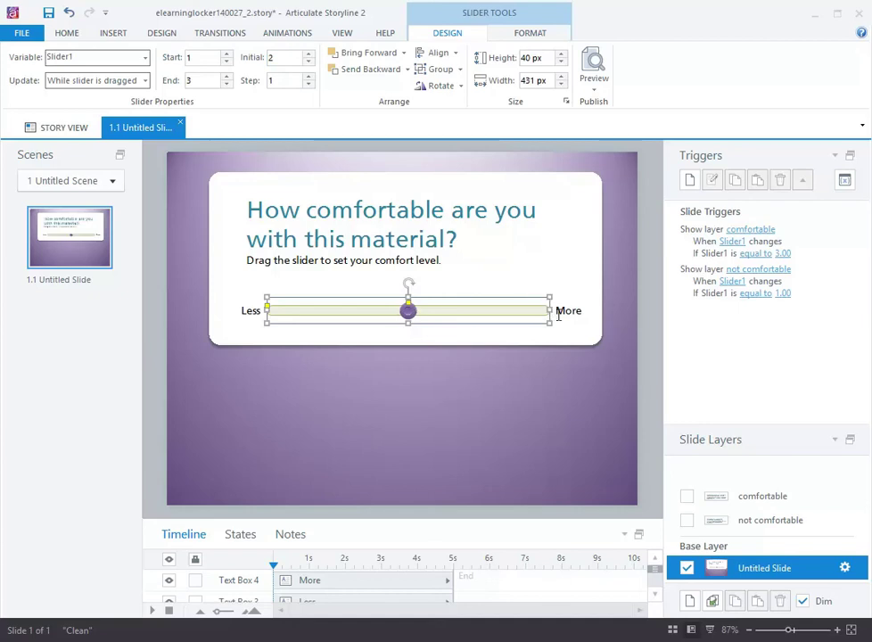
pyautogui.click(229, 80)
pyautogui.click(308, 61)
pyautogui.click(308, 55)
pyautogui.click(308, 55)
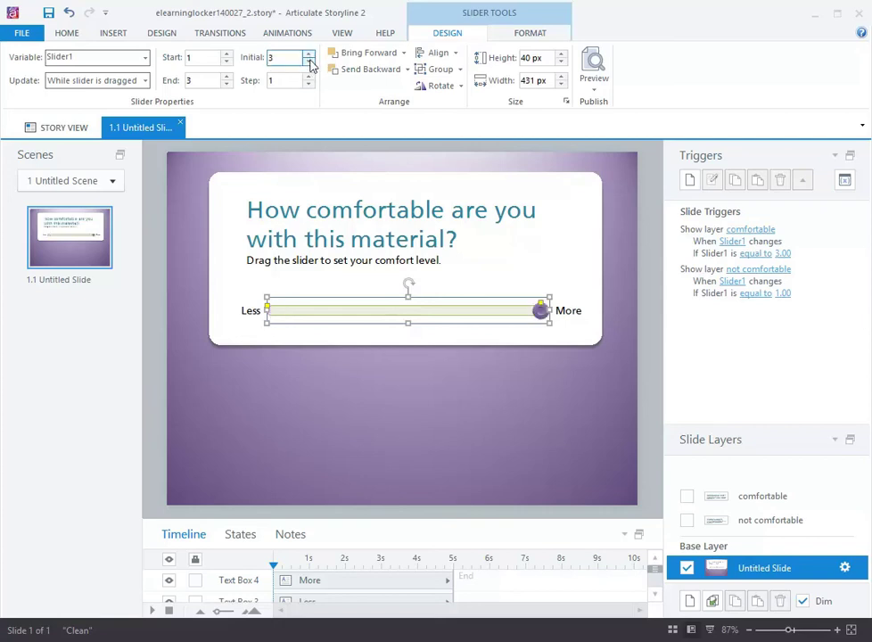
pyautogui.click(308, 60)
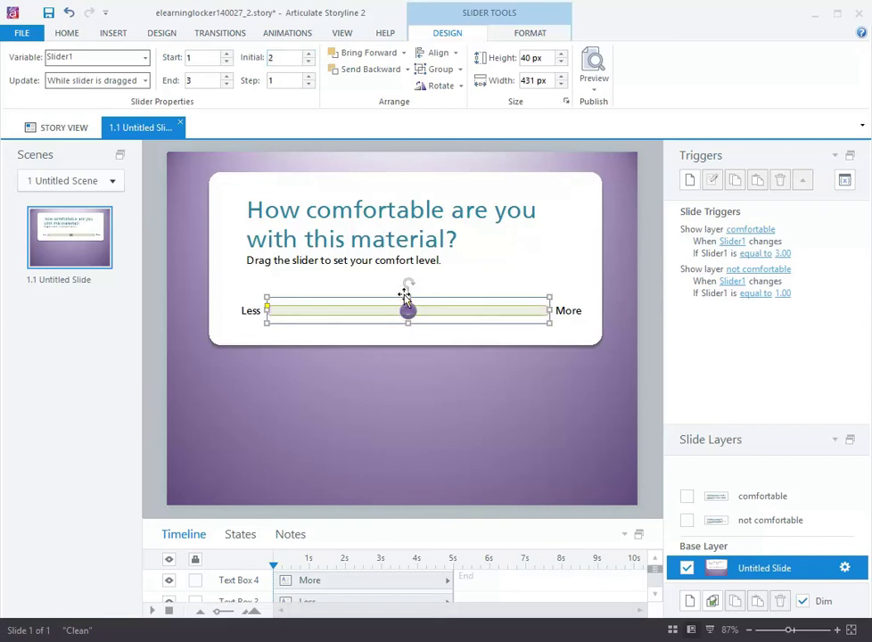
pyautogui.moveTo(411, 314); pyautogui.dragTo(283, 309)
pyautogui.moveTo(349, 316); pyautogui.dragTo(409, 311)
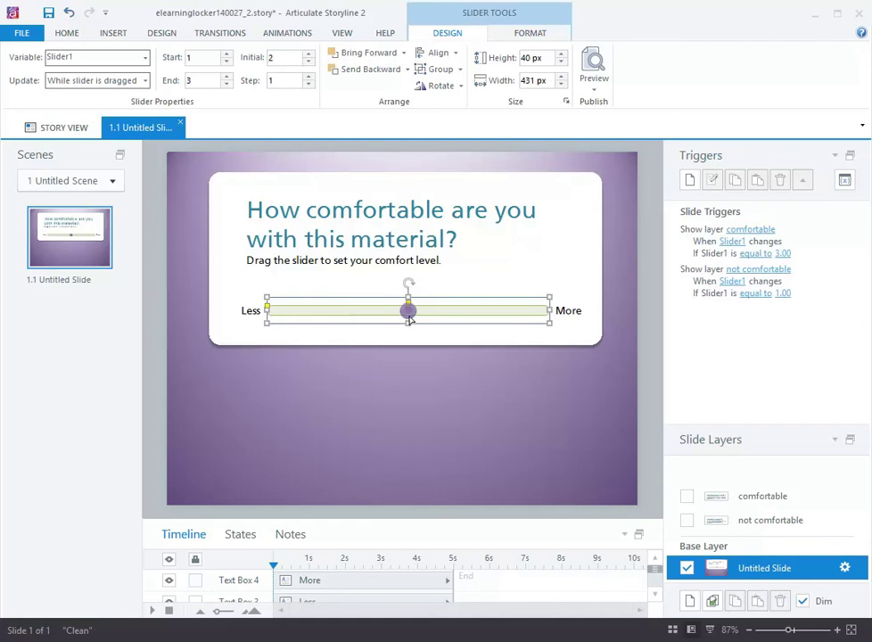
pyautogui.click(271, 83)
pyautogui.press('Return')
pyautogui.click(753, 522)
pyautogui.click(755, 498)
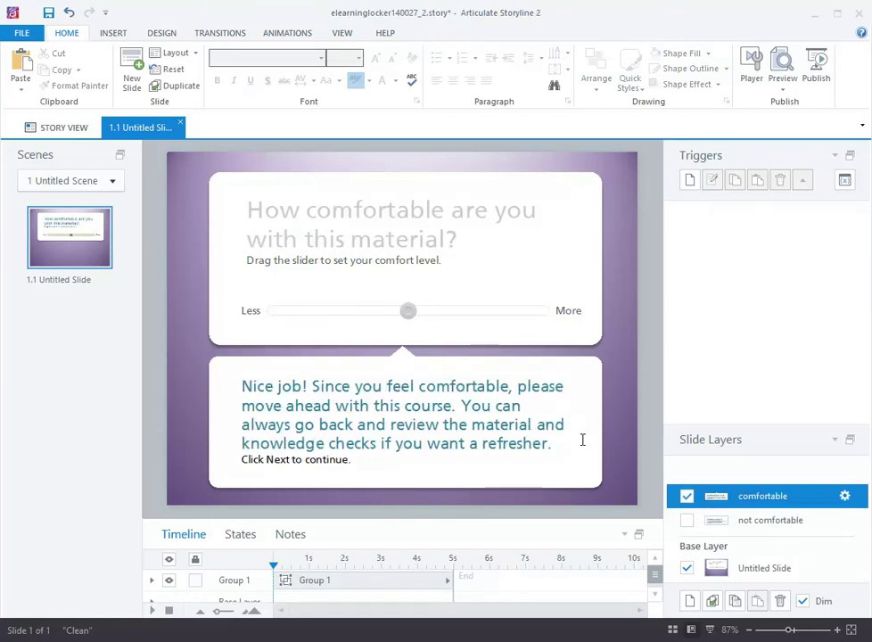
pyautogui.click(781, 521)
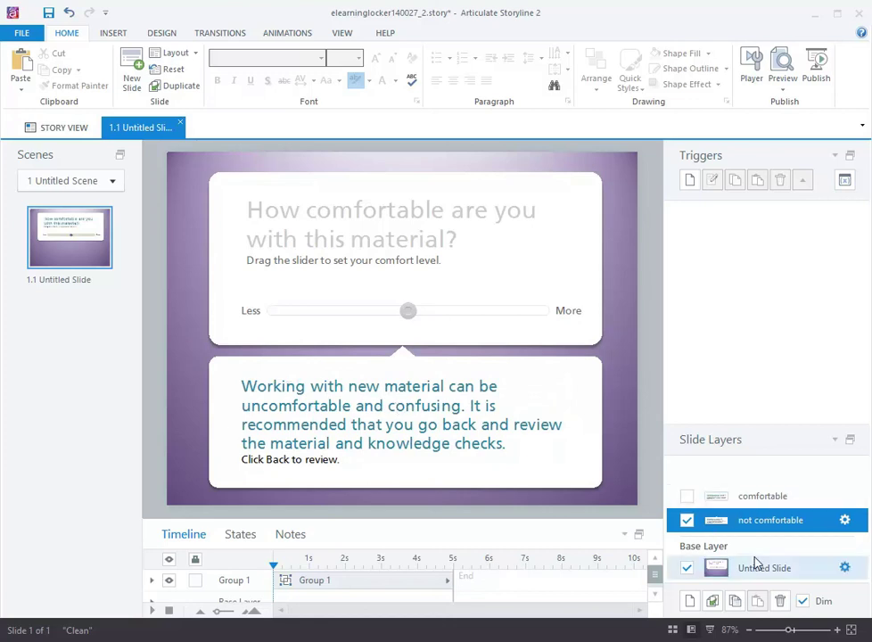
pyautogui.click(718, 568)
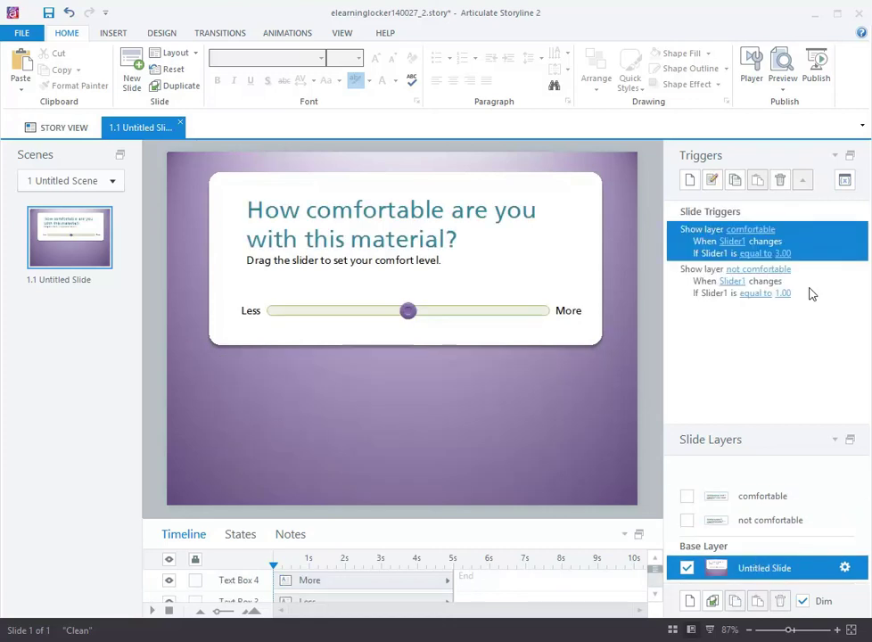
pyautogui.doubleClick(706, 239)
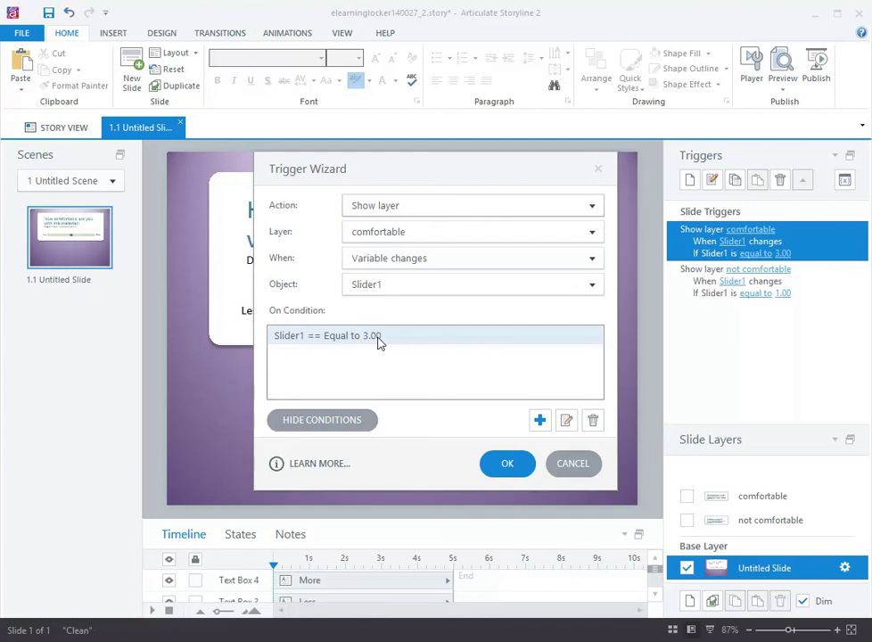
pyautogui.moveTo(532, 171); pyautogui.dragTo(531, 242)
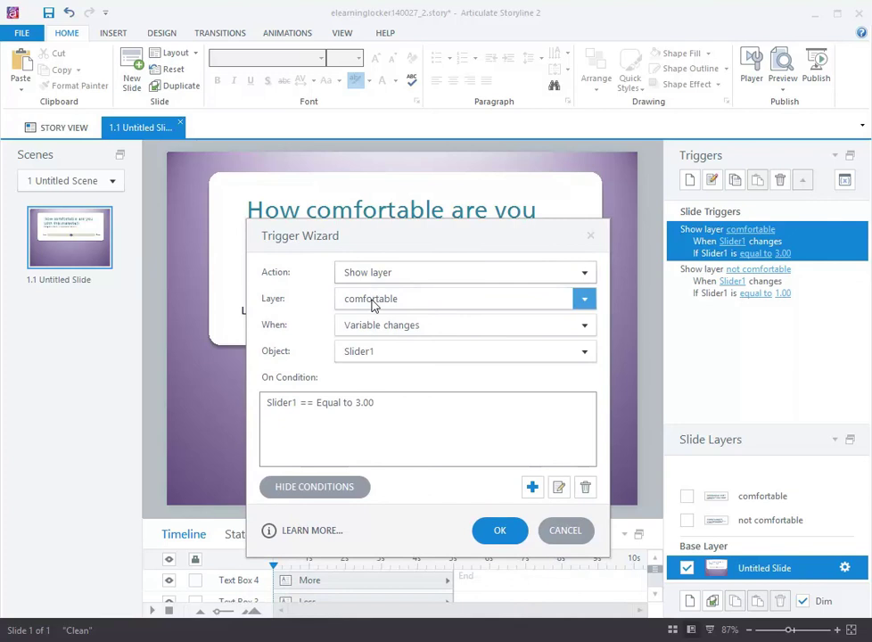
pyautogui.click(564, 530)
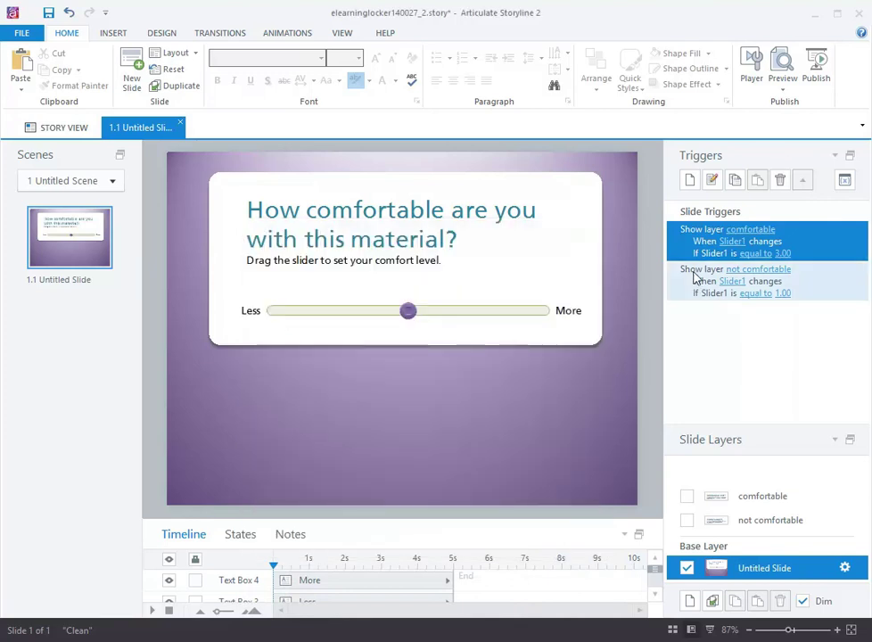
pyautogui.doubleClick(745, 278)
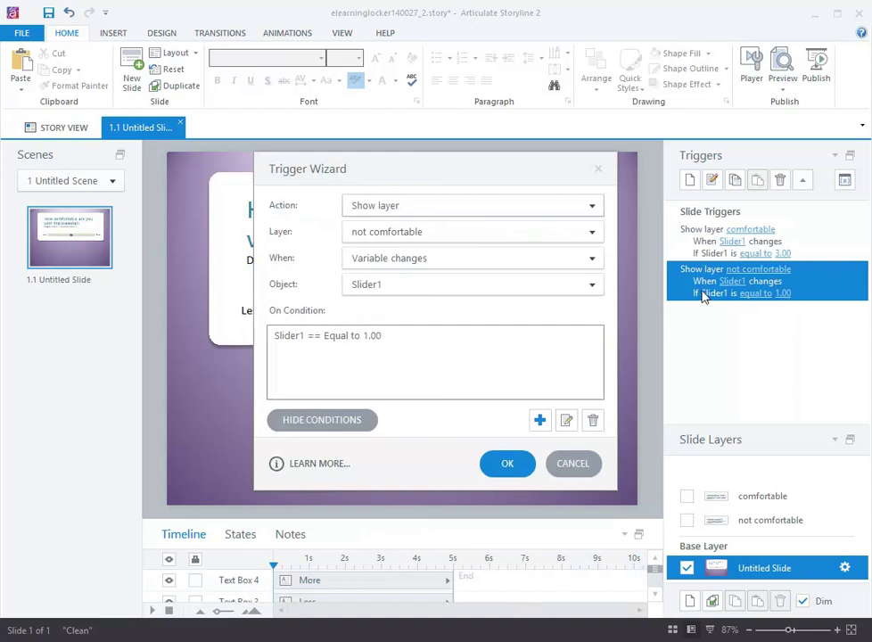
pyautogui.click(590, 463)
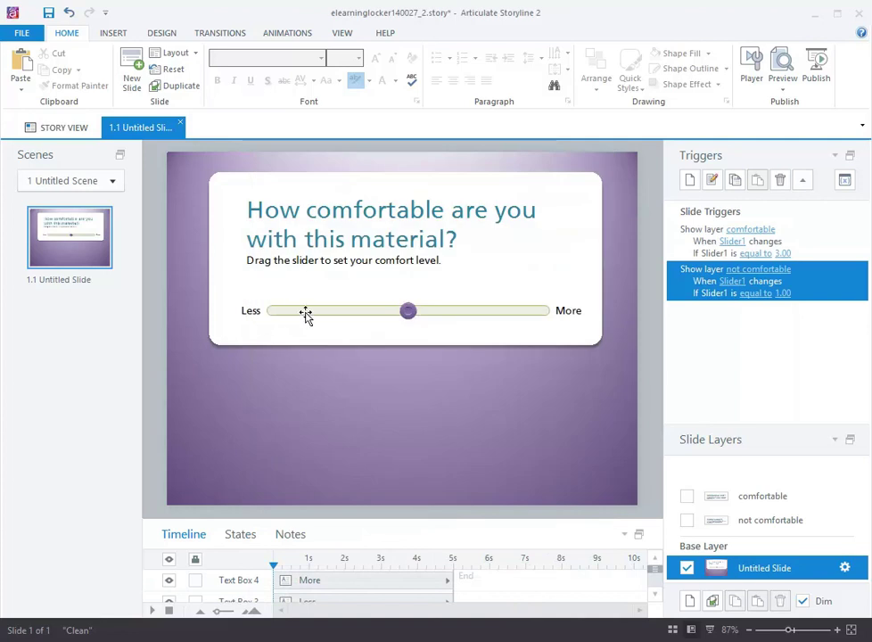